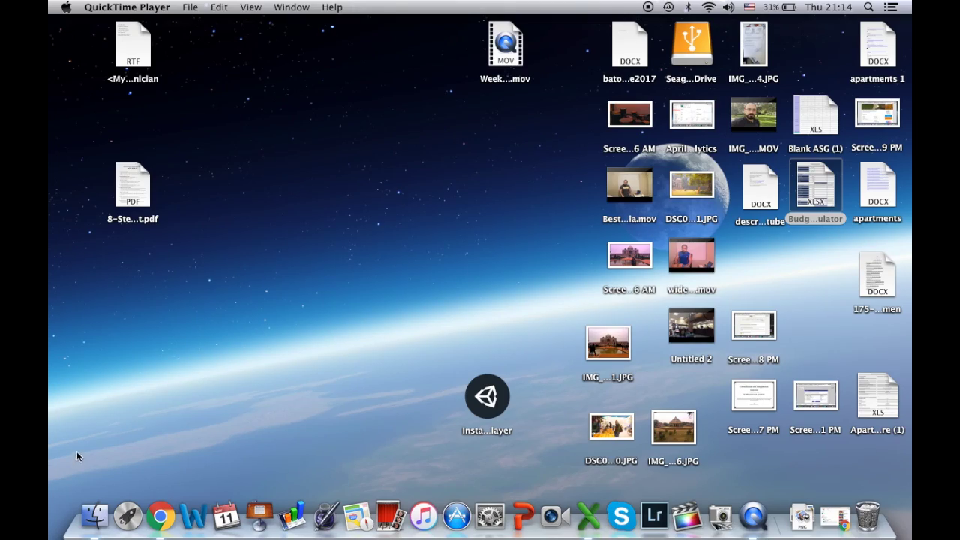
- Run Start_Here_Mac from the Seagate drive in Finder to bring up Seagate's registration page
{"action": "left_click", "coordinate": [96, 500]}
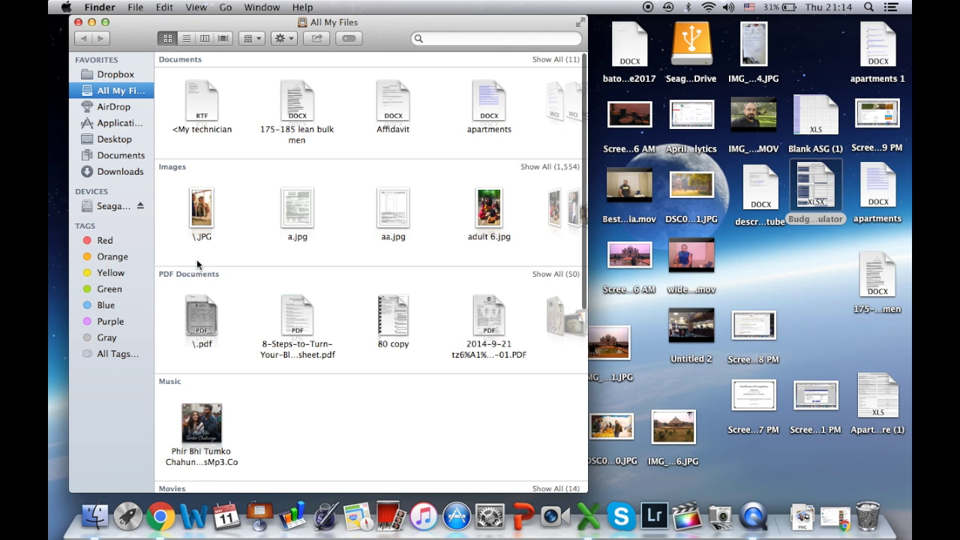
{"action": "left_click", "coordinate": [107, 207]}
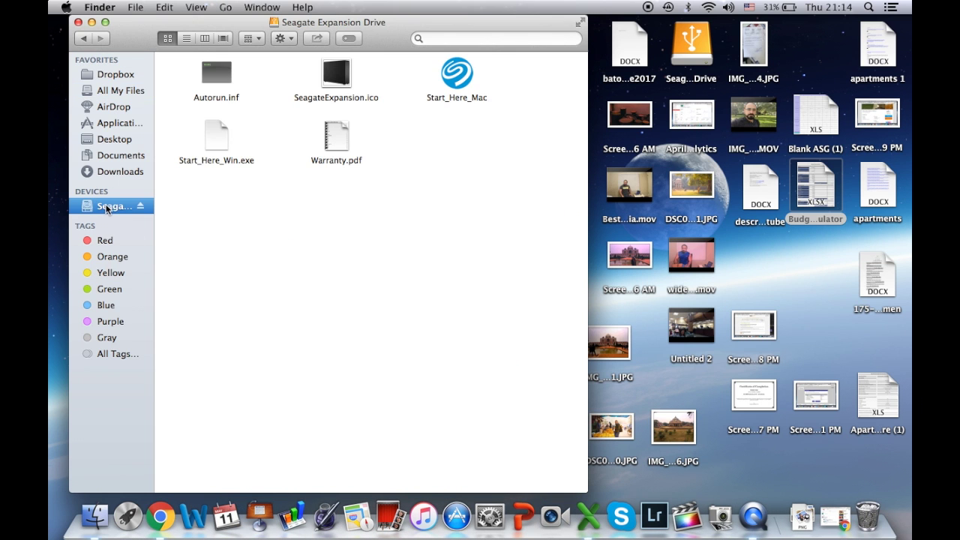
{"action": "left_click", "coordinate": [452, 78]}
{"action": "double_click", "coordinate": [452, 78]}
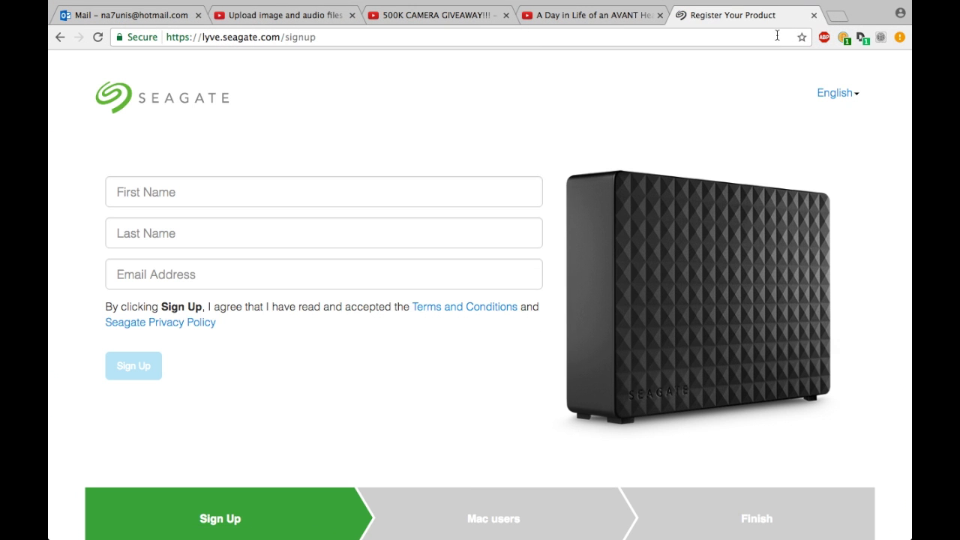
- Sign up on Seagate's registration form with the owner's first name, last name and e-mail address
{"action": "left_click", "coordinate": [334, 186]}
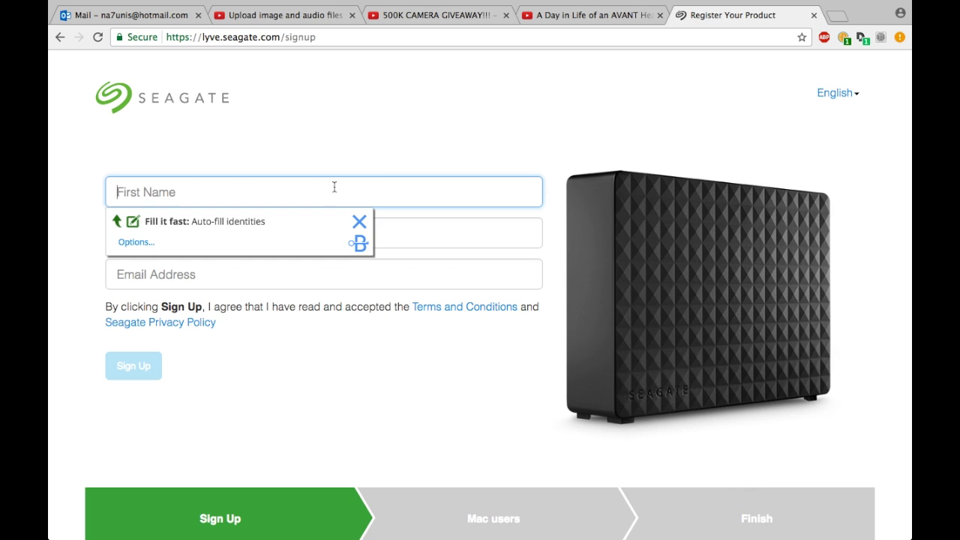
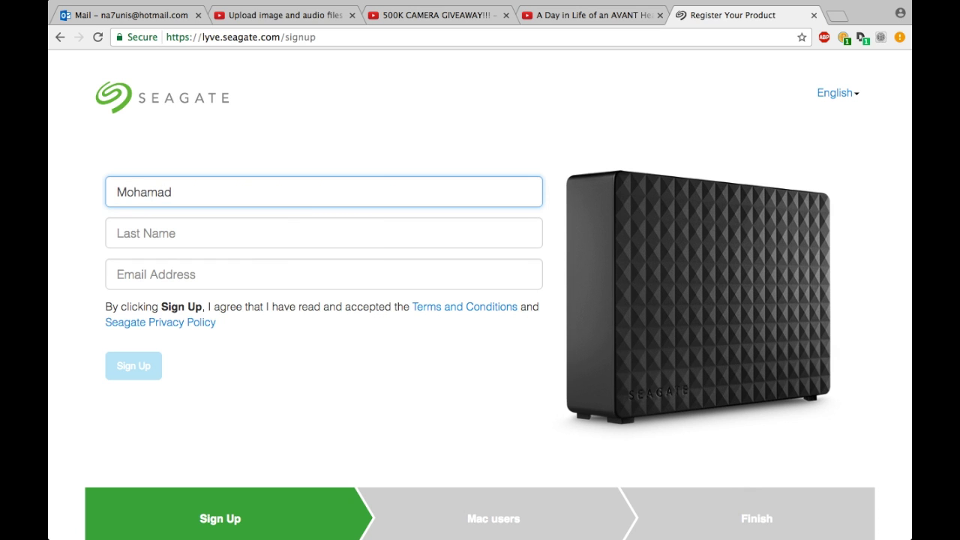
{"action": "key", "text": "Tab"}
{"action": "key", "text": "Tab"}
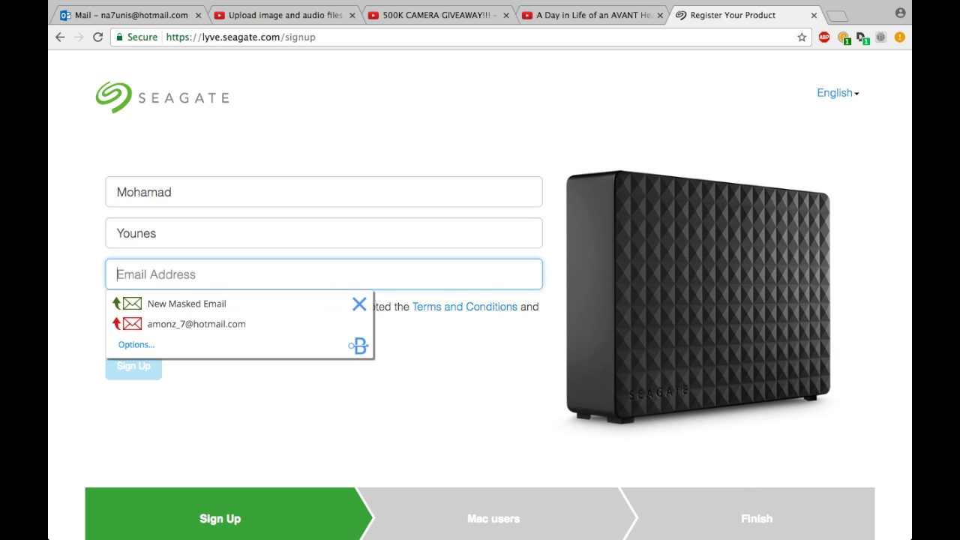
{"action": "key", "text": "Escape"}
{"action": "type", "text": "na"}
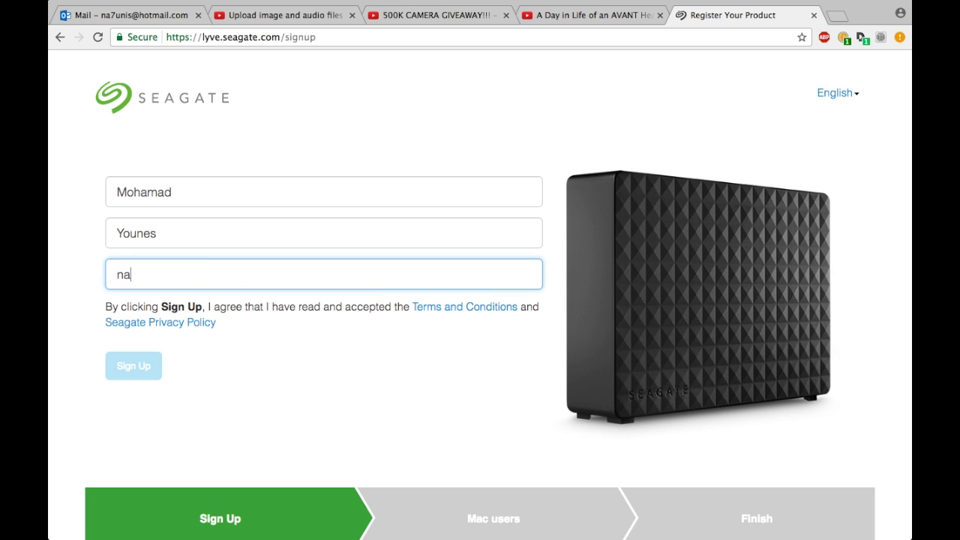
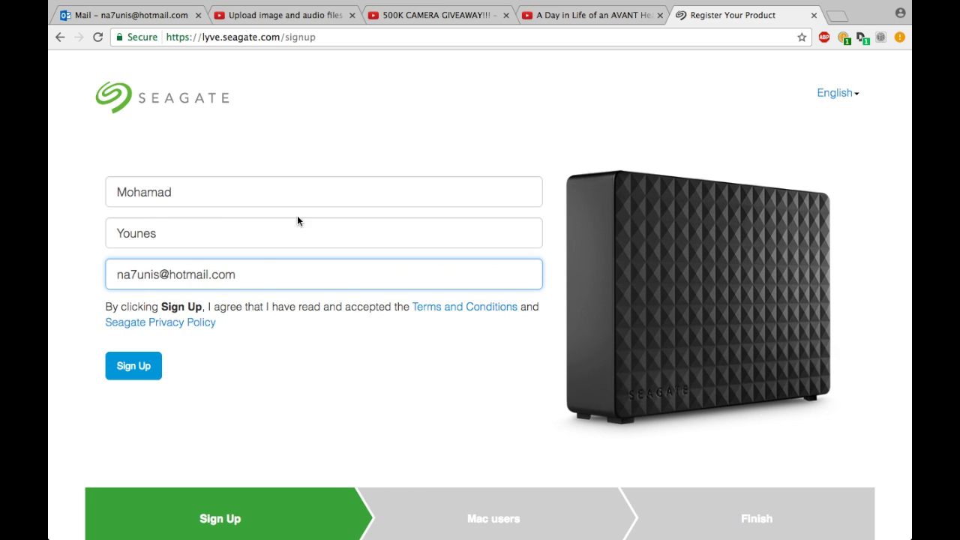
{"action": "left_click", "coordinate": [127, 365]}
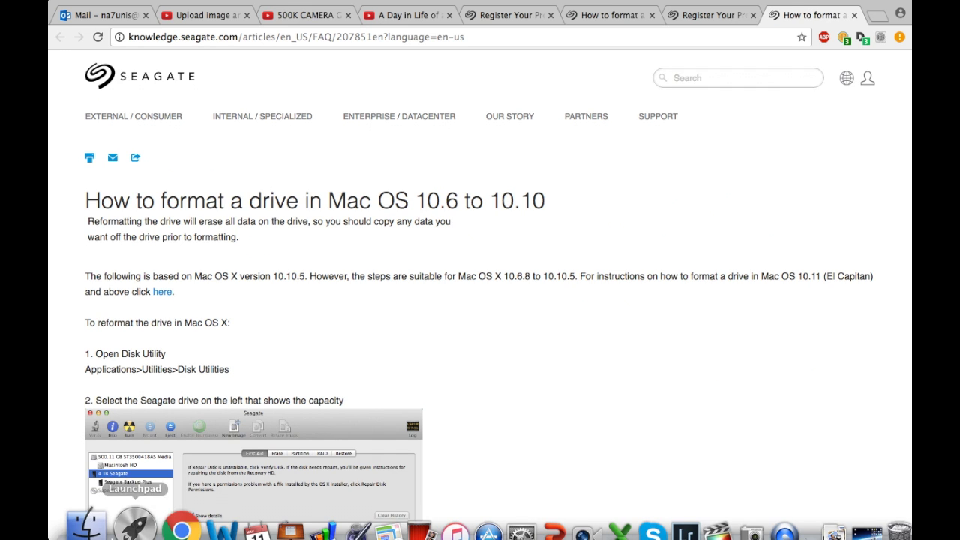
- Launch Disk Utility by searching 'disk' in Launchpad
{"action": "left_click", "coordinate": [127, 504]}
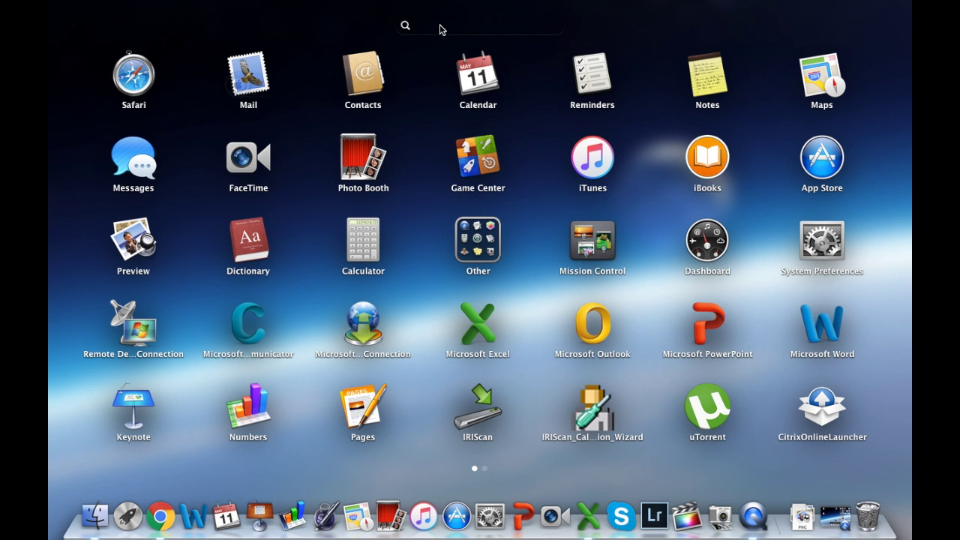
{"action": "type", "text": "disk u"}
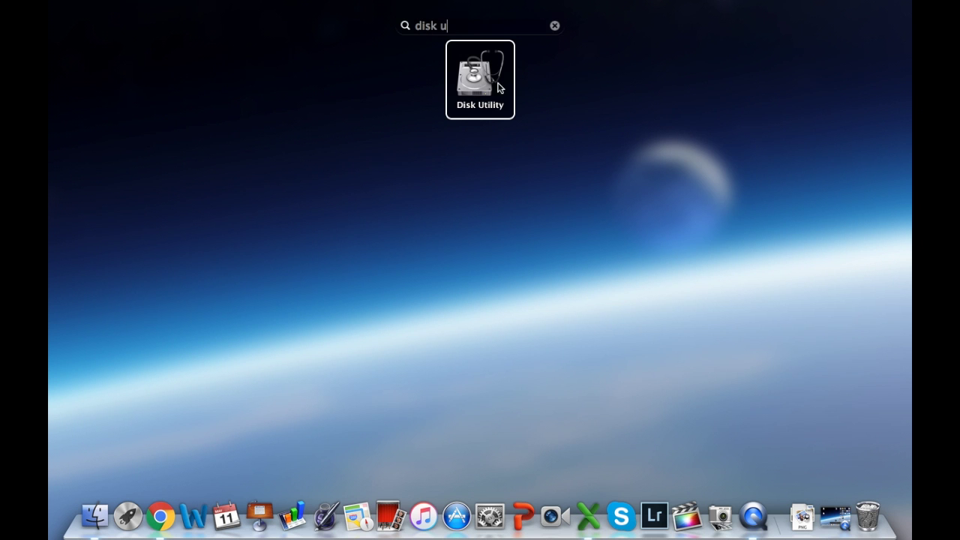
{"action": "left_click", "coordinate": [476, 77]}
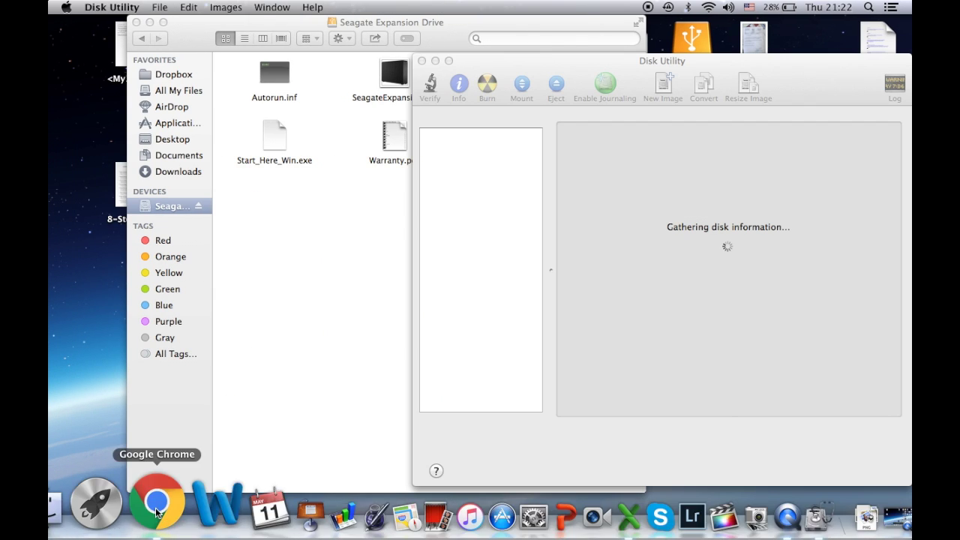
- Take the formatting guide out of full-screen and place Disk Utility in front of it
{"action": "left_click", "coordinate": [157, 513]}
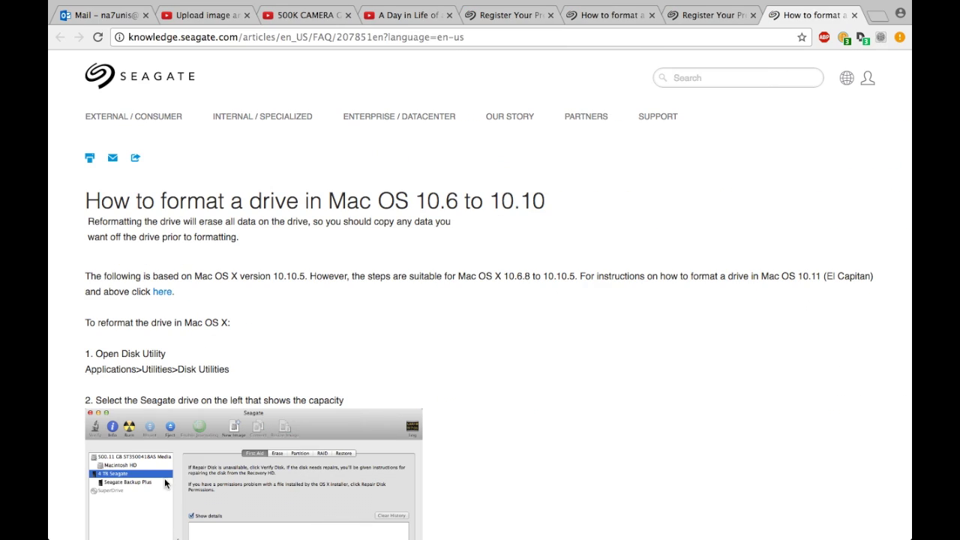
{"action": "left_click", "coordinate": [898, 9]}
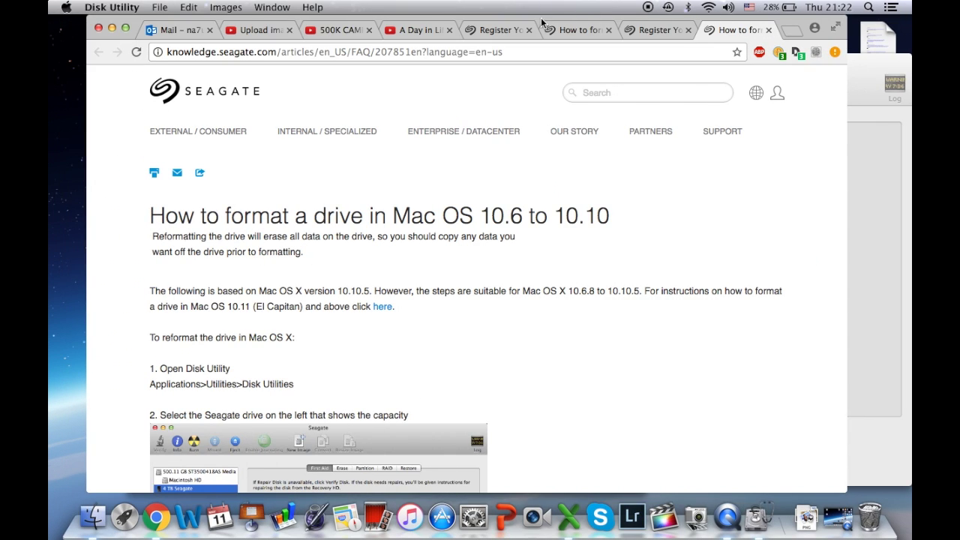
{"action": "left_click_drag", "start_coordinate": [541, 23], "coordinate": [486, 17]}
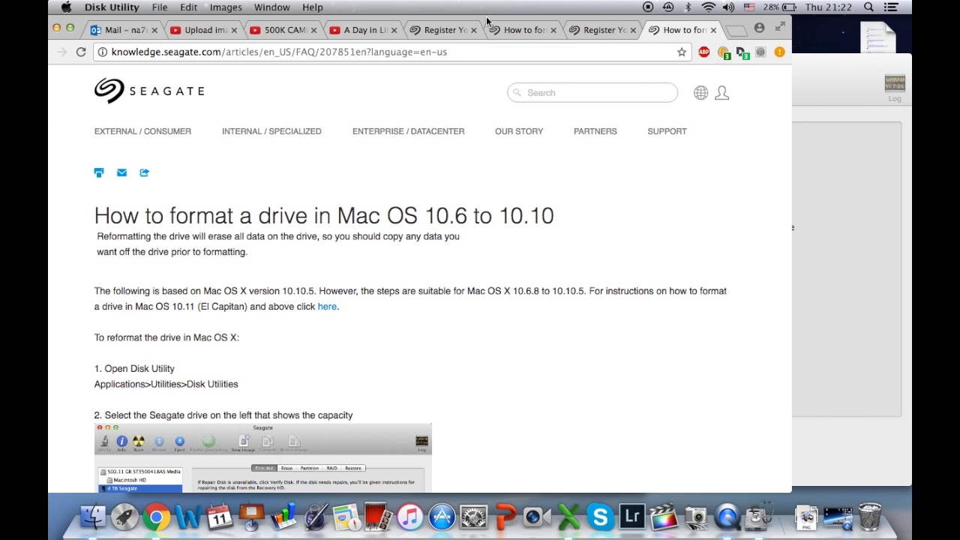
{"action": "left_click", "coordinate": [811, 74]}
- Select the 5 TB Seagate Expansion drive and show its partition layout, a single NTFS partition
{"action": "scroll", "coordinate": [271, 373], "scroll_direction": "down", "scroll_amount": 5}
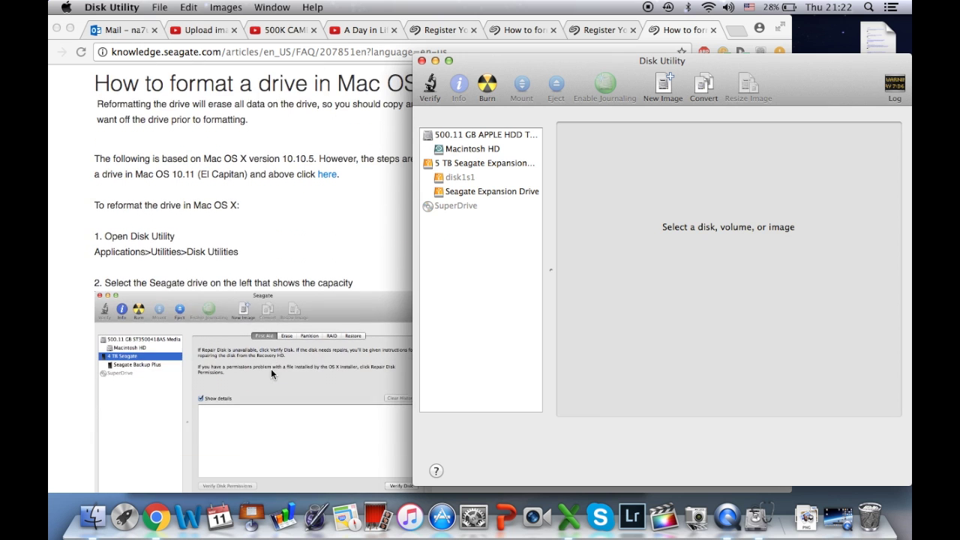
{"action": "scroll", "coordinate": [271, 368], "scroll_direction": "down", "scroll_amount": 6}
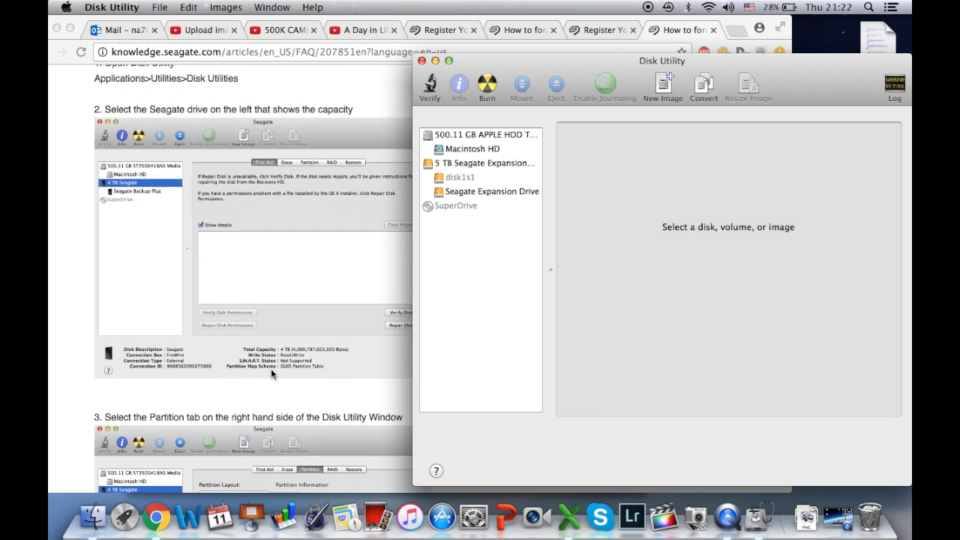
{"action": "scroll", "coordinate": [271, 368], "scroll_direction": "down", "scroll_amount": 2}
{"action": "scroll", "coordinate": [271, 373], "scroll_direction": "up", "scroll_amount": 2}
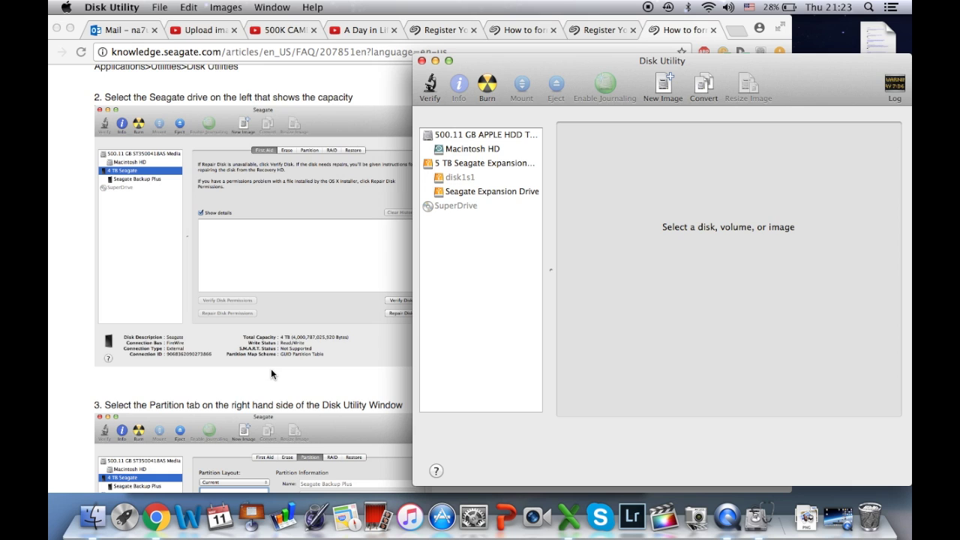
{"action": "left_click", "coordinate": [478, 165]}
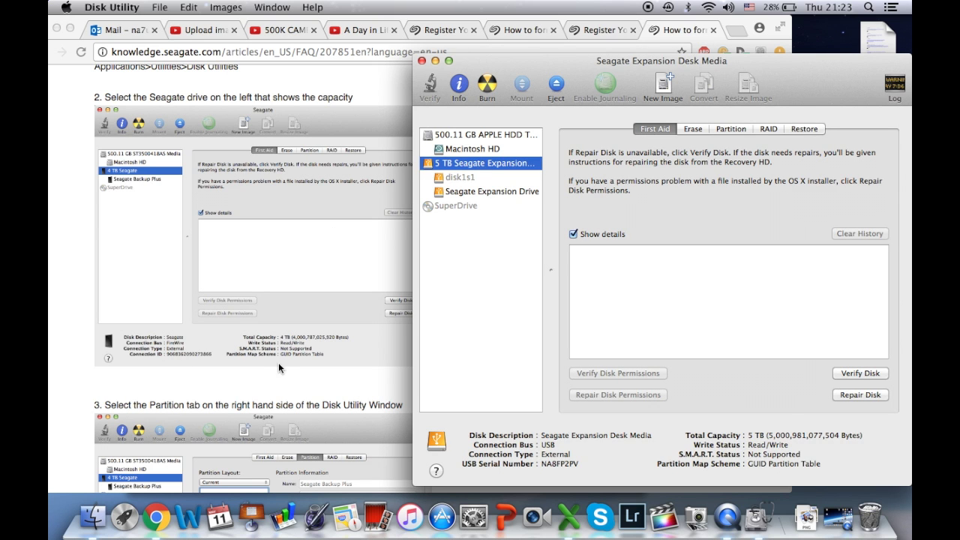
{"action": "scroll", "coordinate": [278, 362], "scroll_direction": "down", "scroll_amount": 5}
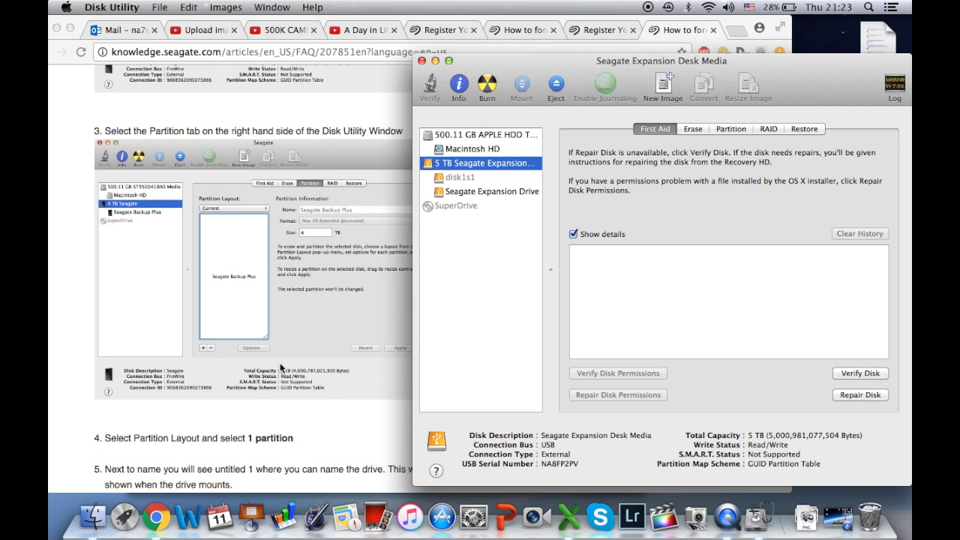
{"action": "left_click", "coordinate": [727, 129]}
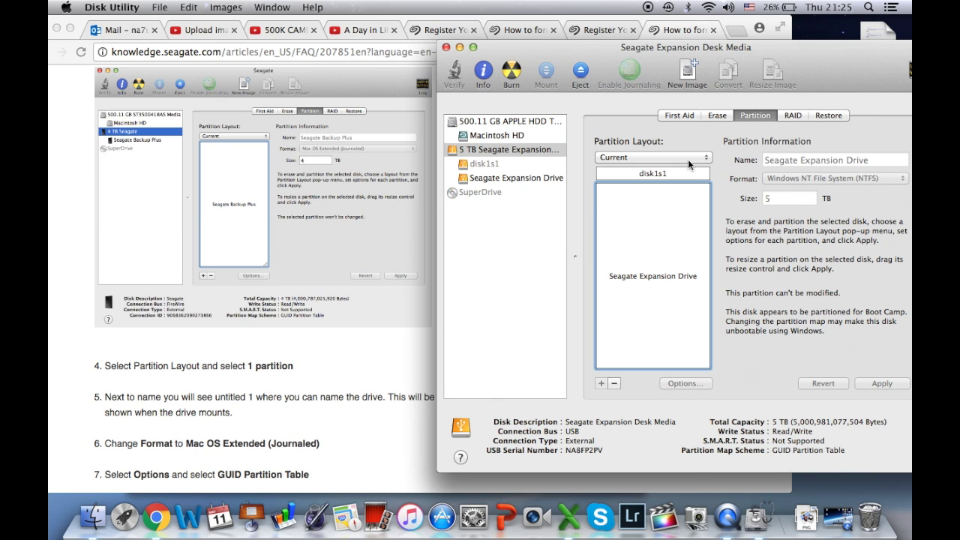
- Choose the 1 Partition layout and rename the partition from Untitled 1 to YouTube
{"action": "left_click", "coordinate": [688, 159]}
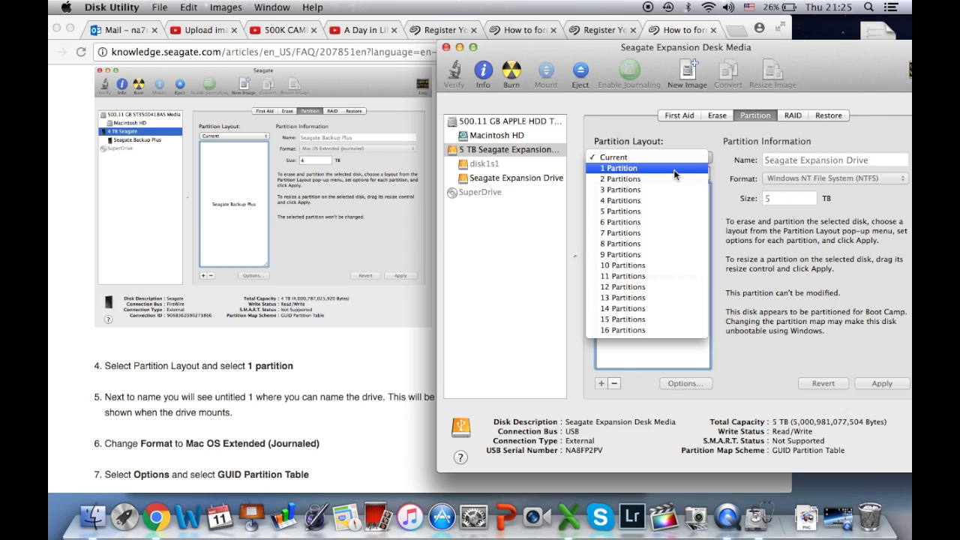
{"action": "left_click", "coordinate": [674, 173]}
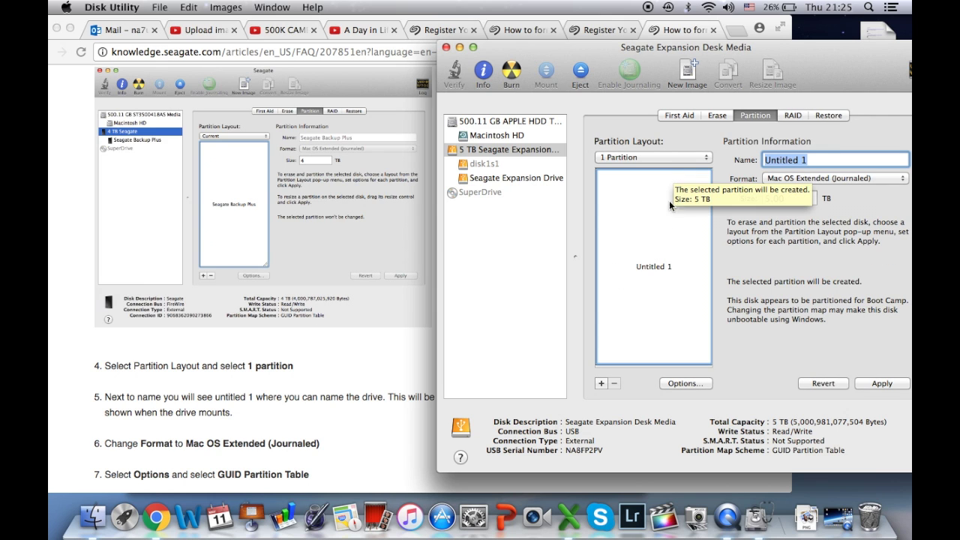
{"action": "left_click", "coordinate": [658, 267]}
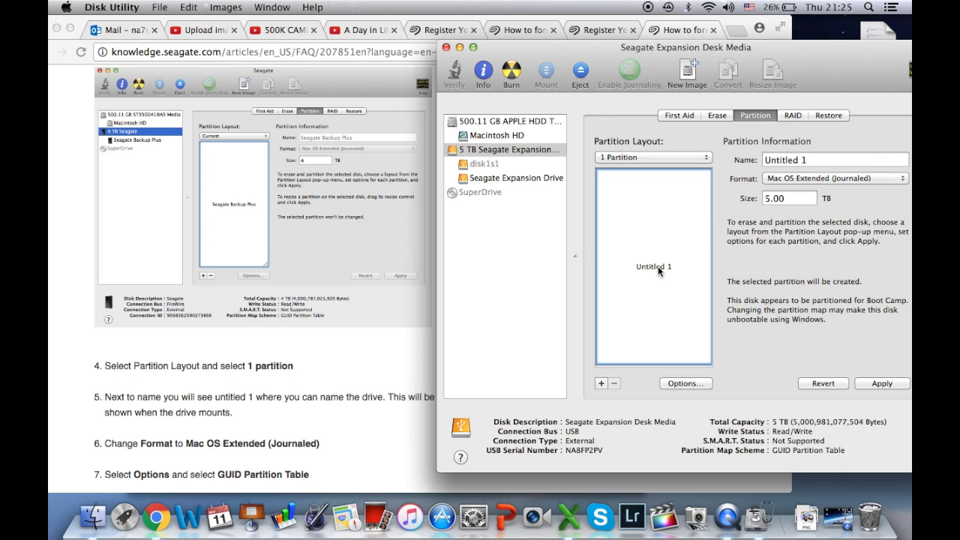
{"action": "left_click", "coordinate": [803, 160]}
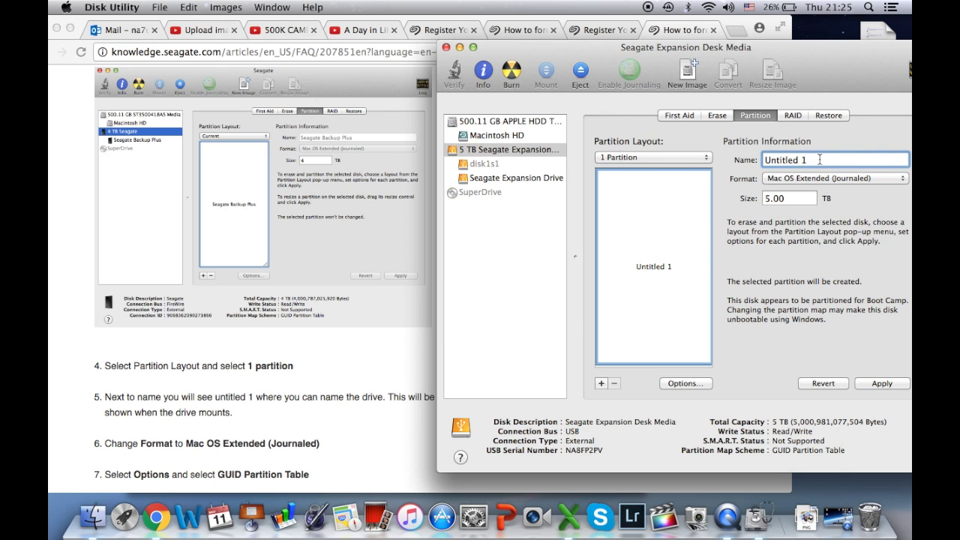
{"action": "key", "text": "super+a"}
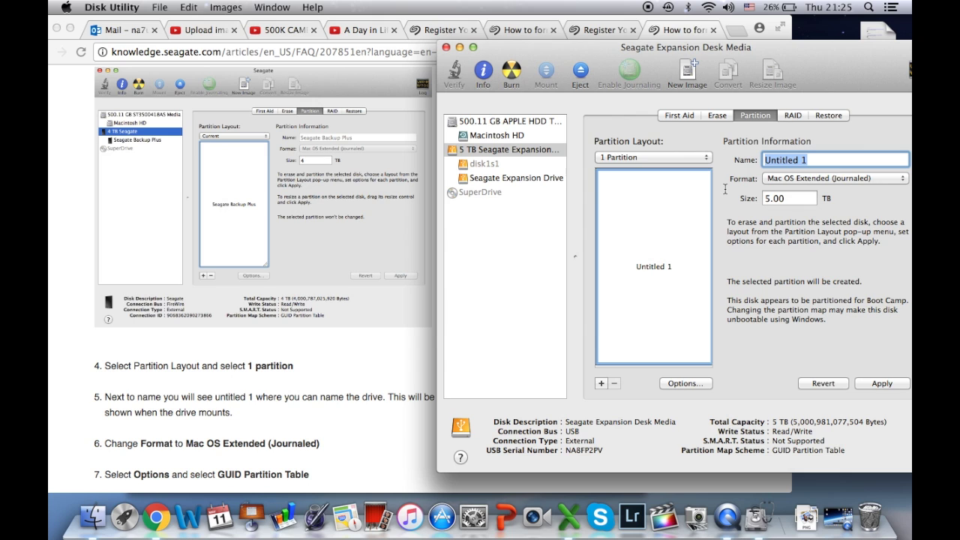
{"action": "type", "text": "YouTube"}
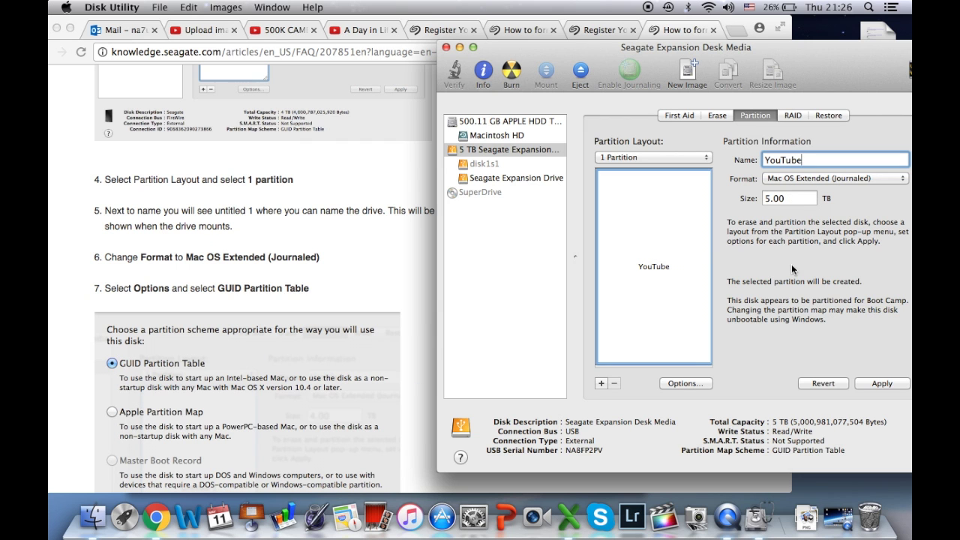
- Keep the GUID Partition Table scheme in Options and apply the new YouTube layout
{"action": "left_click", "coordinate": [678, 387]}
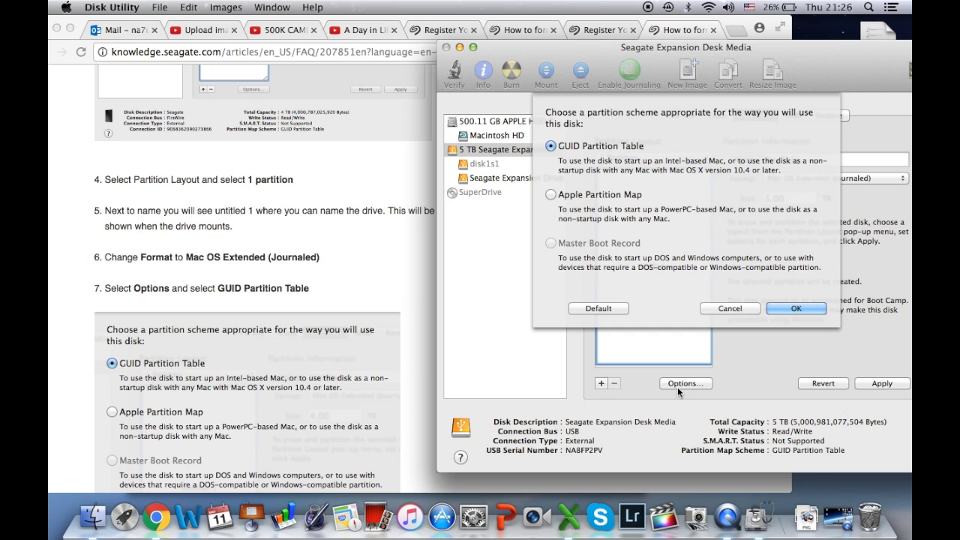
{"action": "left_click", "coordinate": [796, 307]}
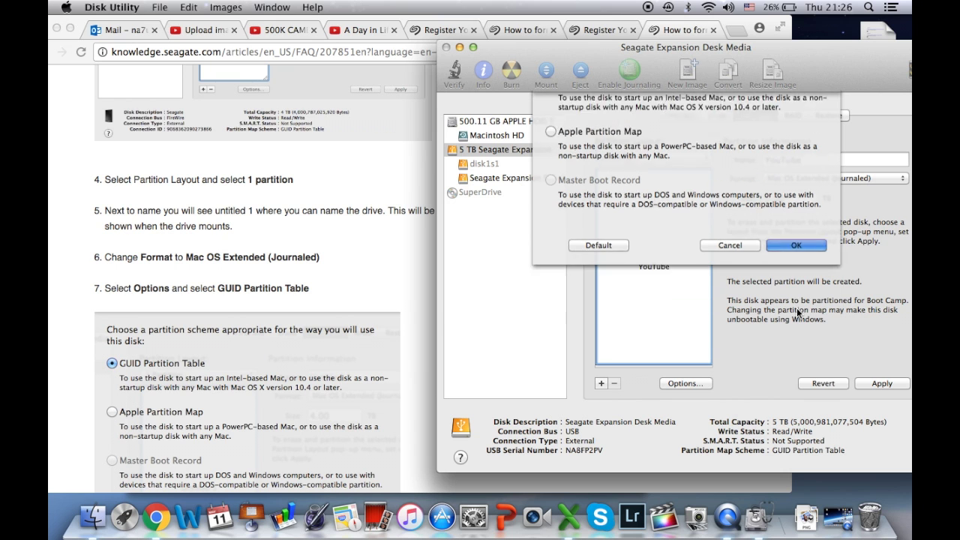
{"action": "scroll", "coordinate": [247, 300], "scroll_direction": "down", "scroll_amount": 5}
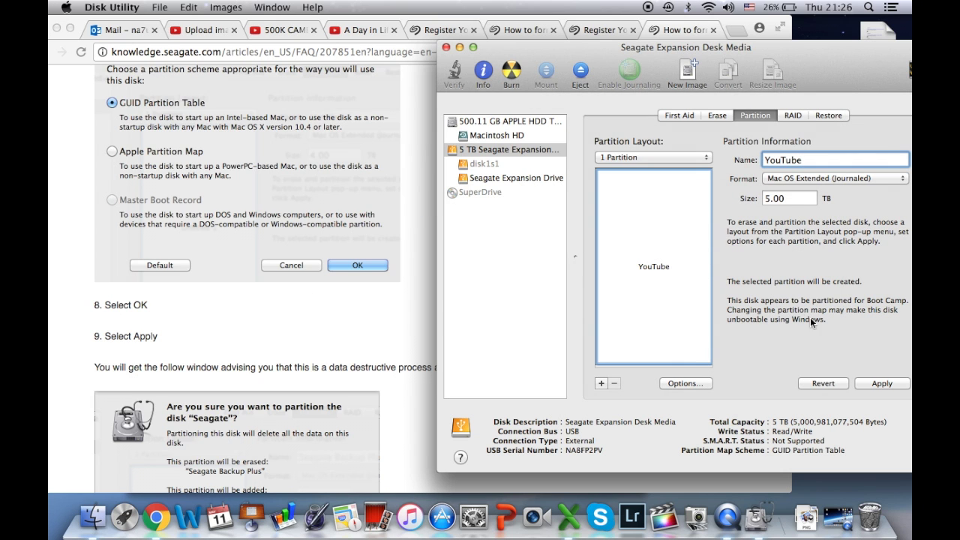
{"action": "left_click", "coordinate": [875, 385]}
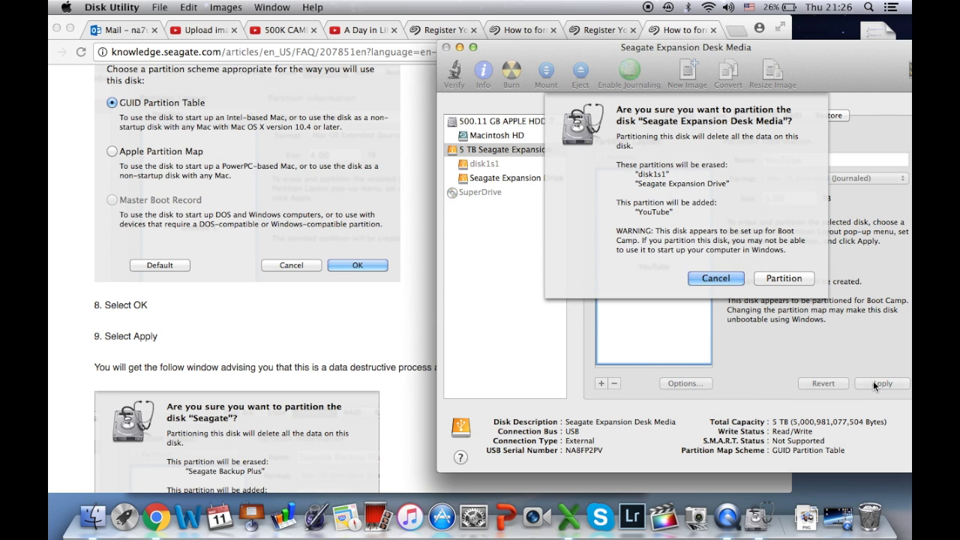
{"action": "scroll", "coordinate": [248, 300], "scroll_direction": "down", "scroll_amount": 3}
- Confirm erasing and partitioning the Seagate drive, then move the Disk Utility window aside
{"action": "left_click", "coordinate": [784, 279]}
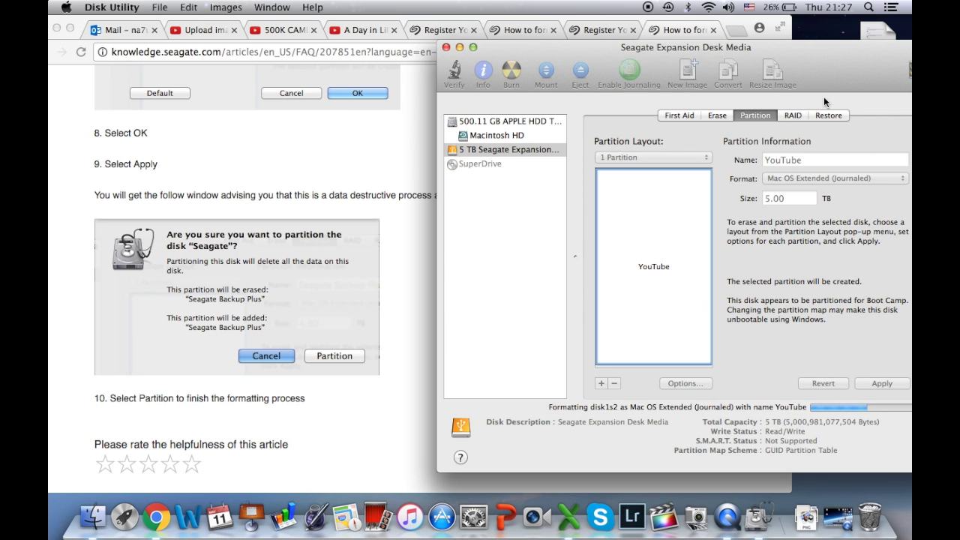
{"action": "left_click_drag", "start_coordinate": [808, 57], "coordinate": [697, 73]}
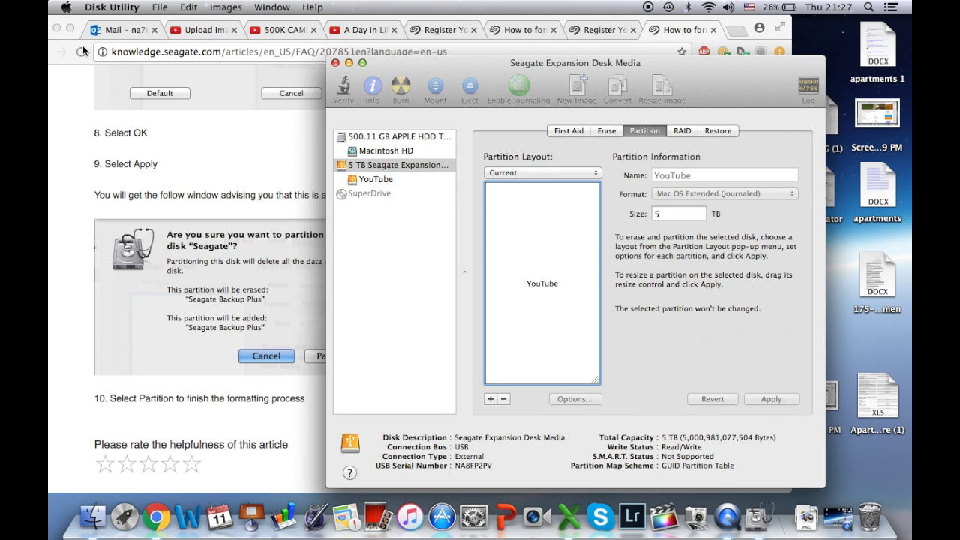
- Minimize Chrome, show the empty YouTube volume in Finder, and close Disk Utility
{"action": "left_click", "coordinate": [57, 29]}
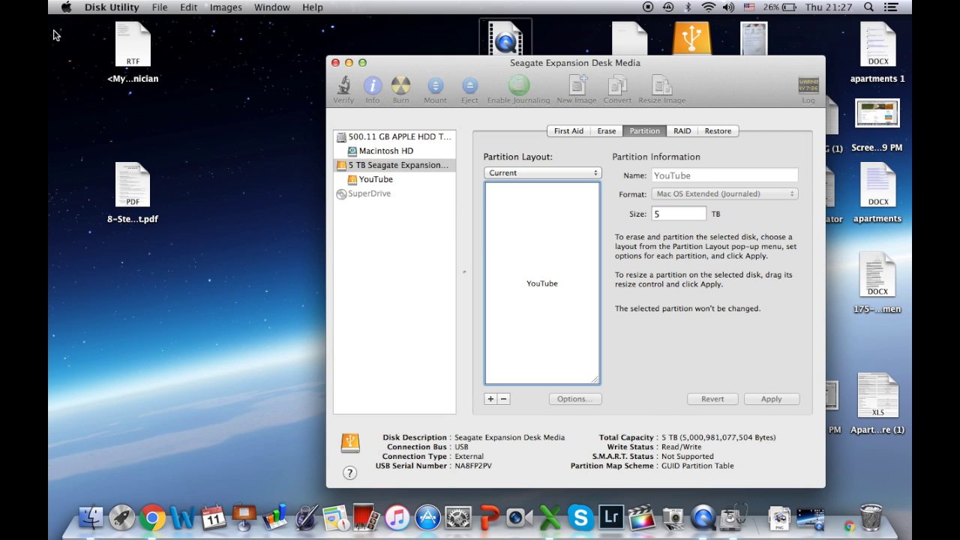
{"action": "left_click", "coordinate": [91, 514]}
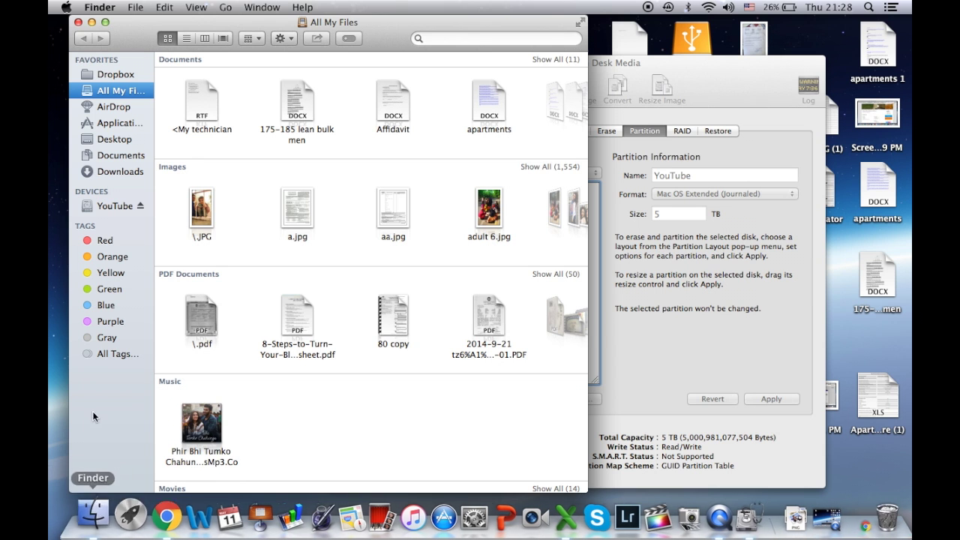
{"action": "left_click", "coordinate": [103, 208]}
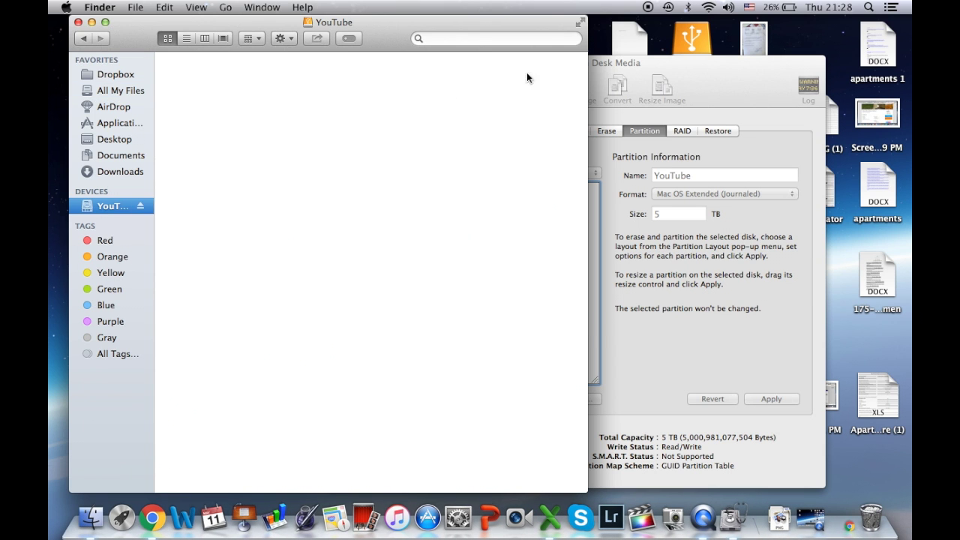
{"action": "left_click", "coordinate": [637, 66]}
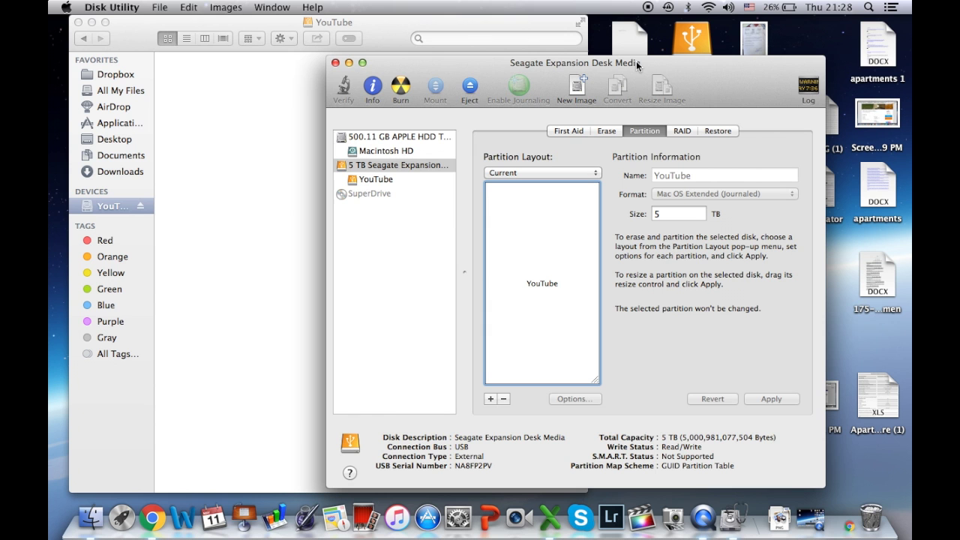
{"action": "left_click", "coordinate": [335, 63]}
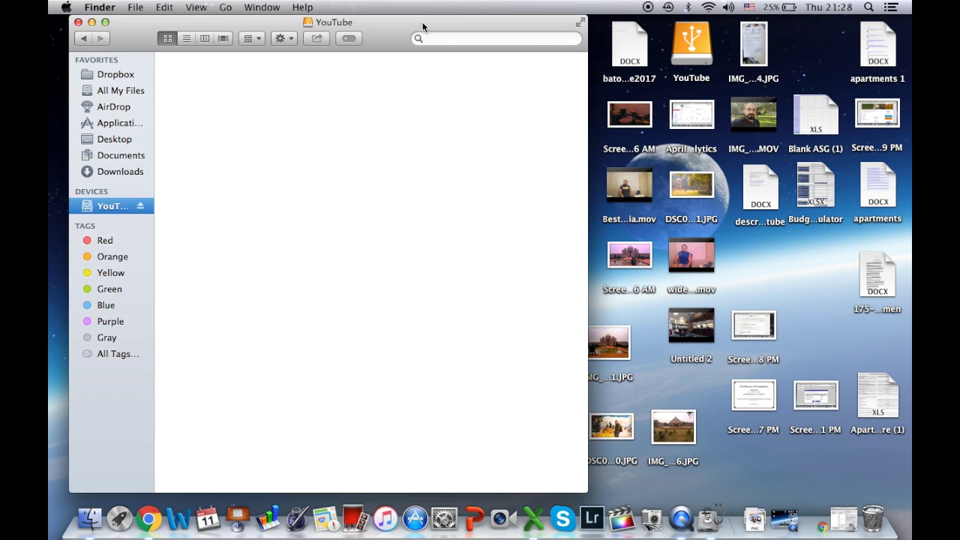
- Copy the 4.83 GB Week 2 Avant Transition .mov from the desktop onto YouTube
{"action": "left_click_drag", "start_coordinate": [422, 21], "coordinate": [339, 39]}
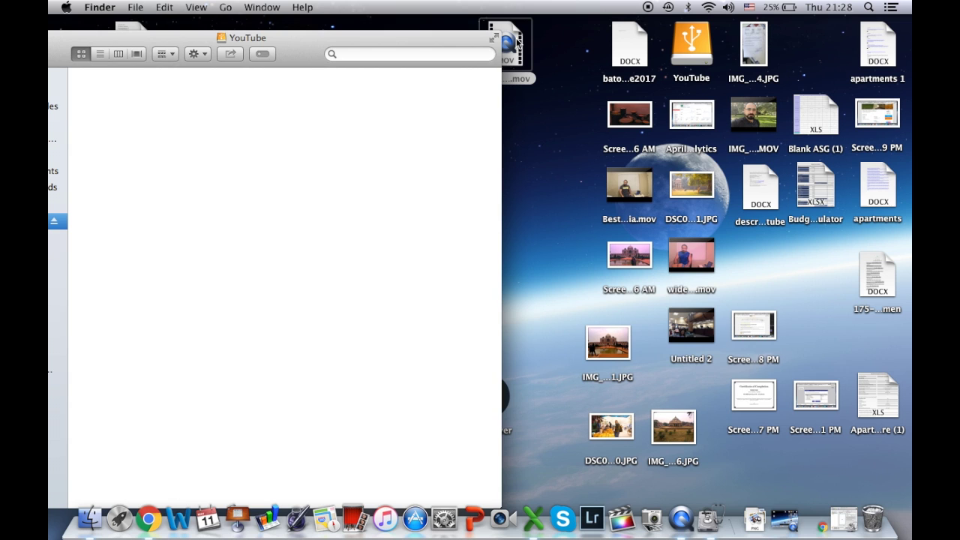
{"action": "left_click_drag", "start_coordinate": [519, 44], "coordinate": [416, 139]}
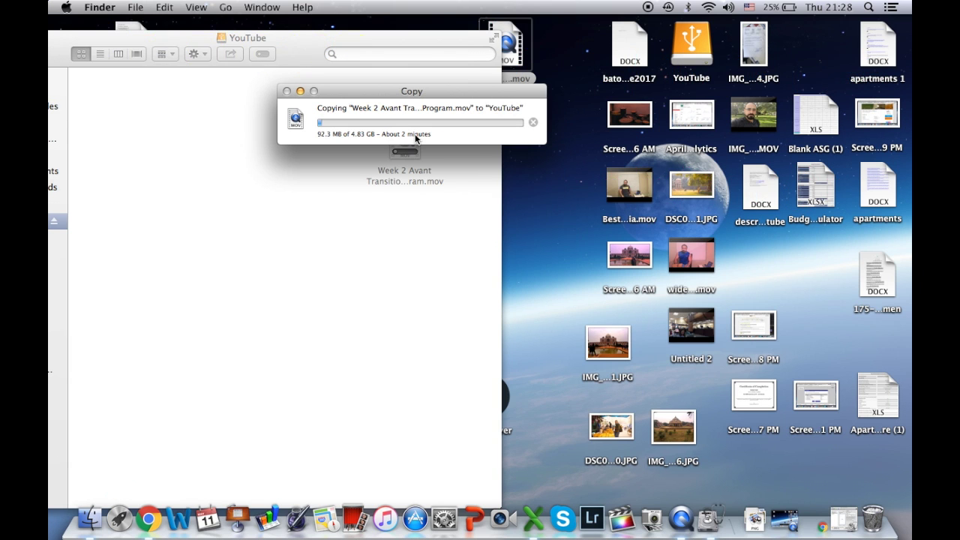
{"action": "left_click_drag", "start_coordinate": [345, 38], "coordinate": [502, 26]}
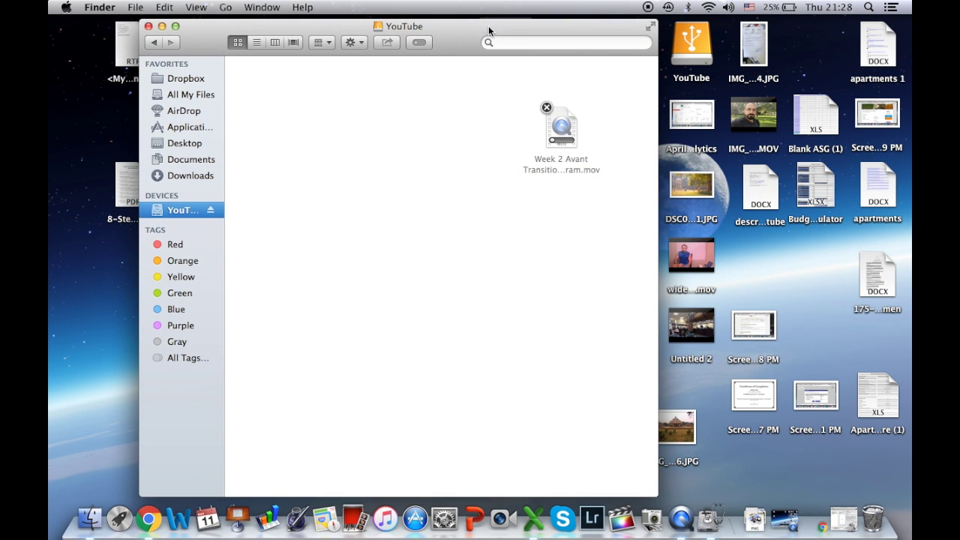